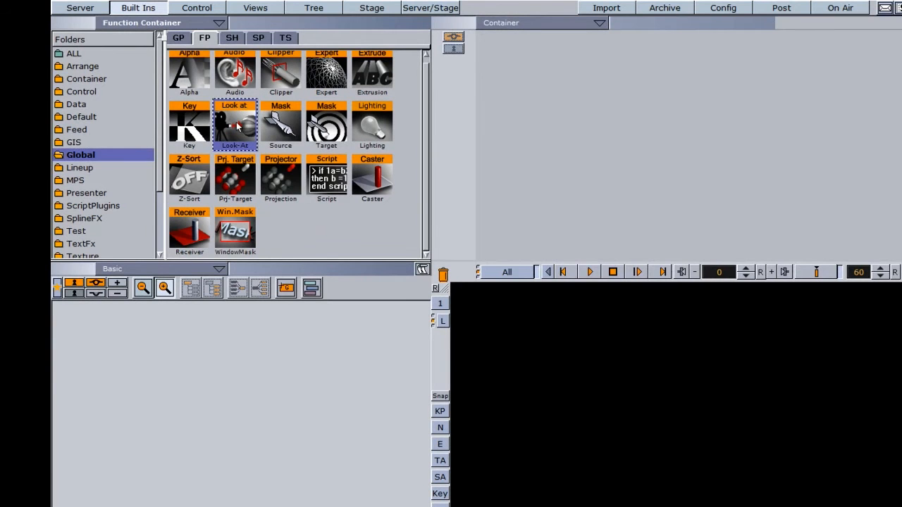
- Add a Rectangle primitive to the empty scene tree and set its width to 500
{"action": "left_click", "coordinate": [179, 40]}
{"action": "left_click_drag", "start_coordinate": [427, 115], "coordinate": [427, 194]}
{"action": "left_click_drag", "start_coordinate": [371, 141], "coordinate": [101, 363]}
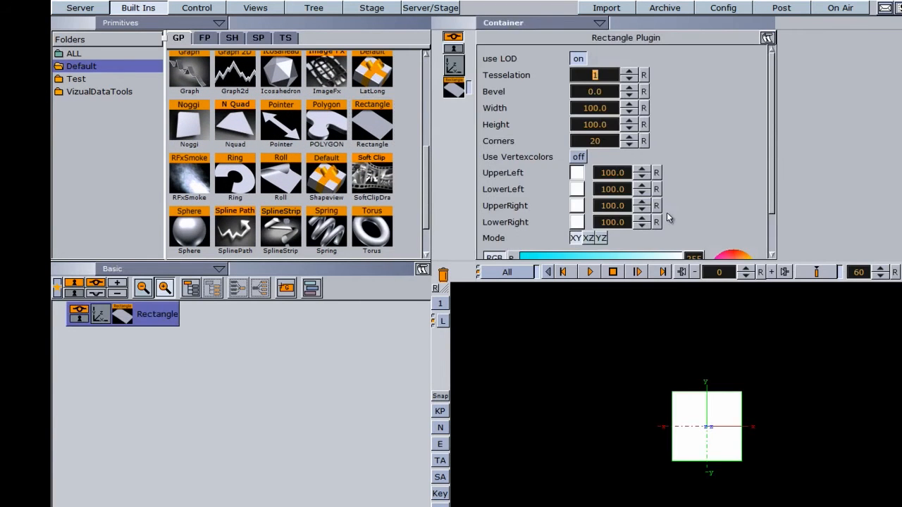
{"action": "left_click", "coordinate": [595, 109]}
{"action": "type", "text": "500"}
{"action": "key", "text": "Return"}
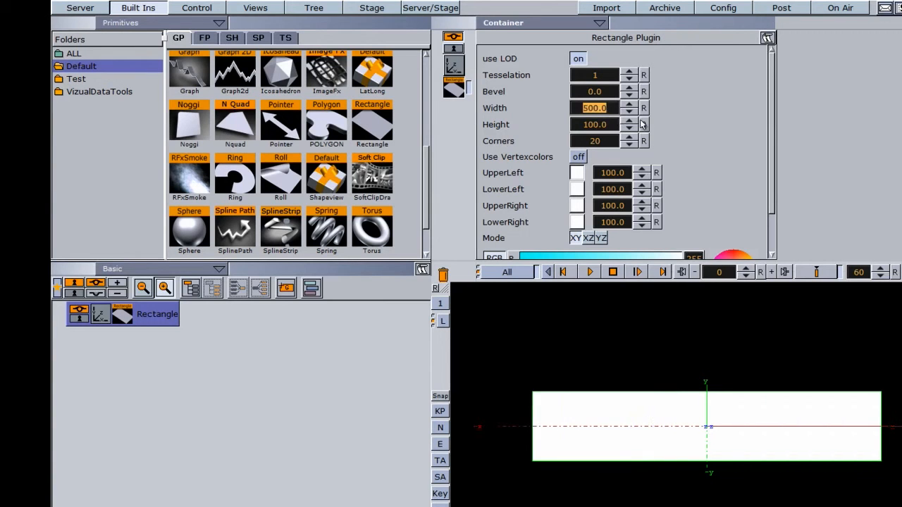
- Enable vertex colors on the rectangle and set the UpperLeft corner to blue with R 5, G 6, B 255
{"action": "left_click", "coordinate": [579, 158]}
{"action": "left_click_drag", "start_coordinate": [776, 170], "coordinate": [776, 209]}
{"action": "left_click", "coordinate": [719, 242]}
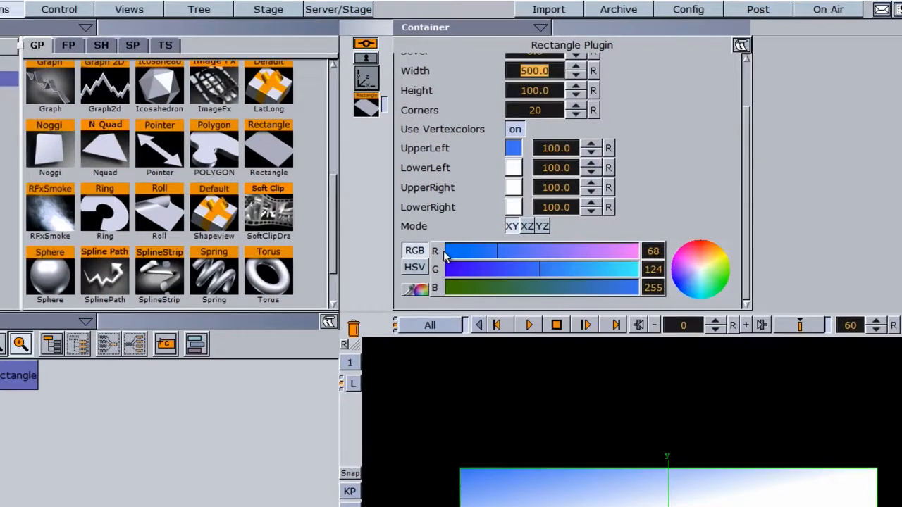
{"action": "left_click", "coordinate": [523, 210]}
{"action": "left_click", "coordinate": [524, 225]}
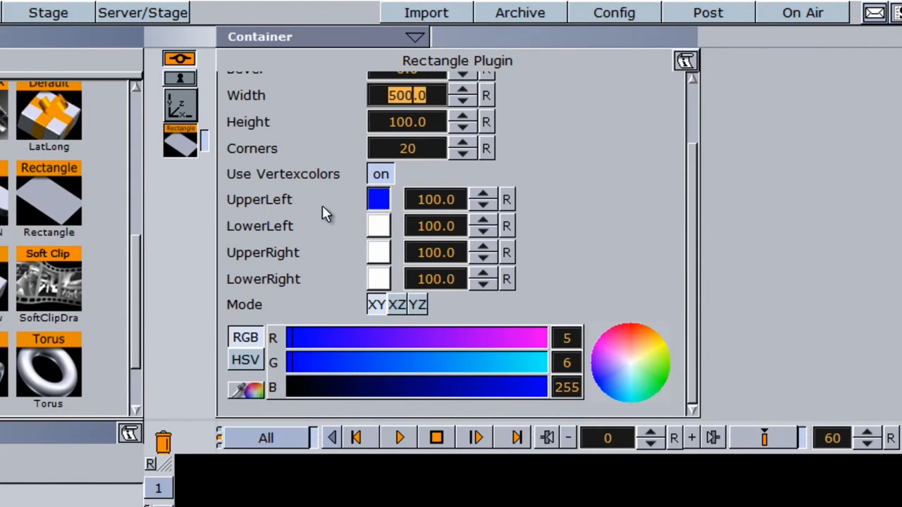
- Copy the blue onto the UpperRight and LowerRight corners, and make the LowerLeft corner cyan
{"action": "left_click_drag", "start_coordinate": [376, 199], "coordinate": [380, 252]}
{"action": "left_click", "coordinate": [380, 226]}
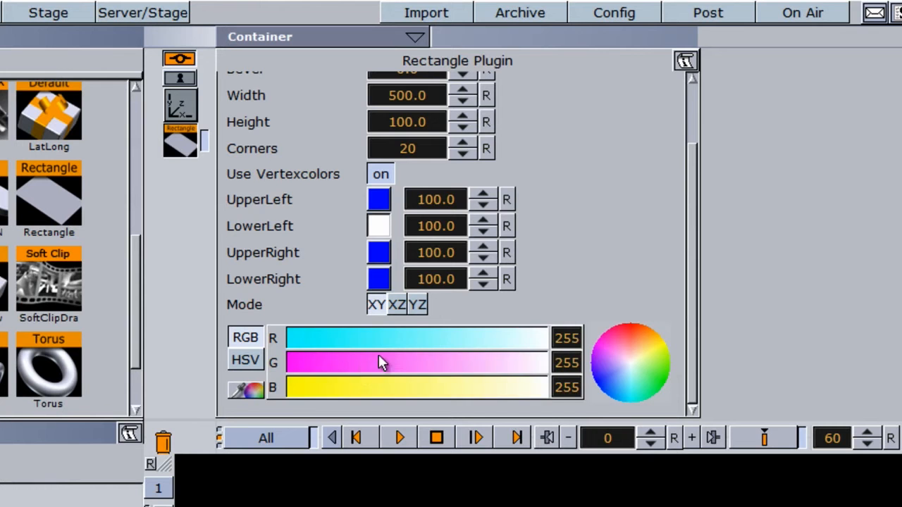
{"action": "left_click", "coordinate": [310, 341]}
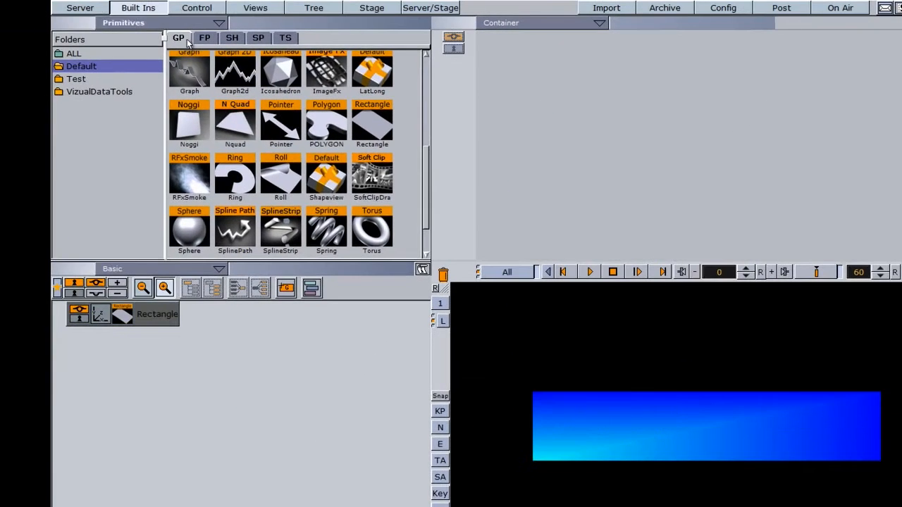
- Add an Arial-Bold text as a child of the rectangle and change its wording to LOOK AT
{"action": "left_click", "coordinate": [96, 7]}
{"action": "left_click_drag", "start_coordinate": [208, 84], "coordinate": [199, 316]}
{"action": "left_click", "coordinate": [129, 338]}
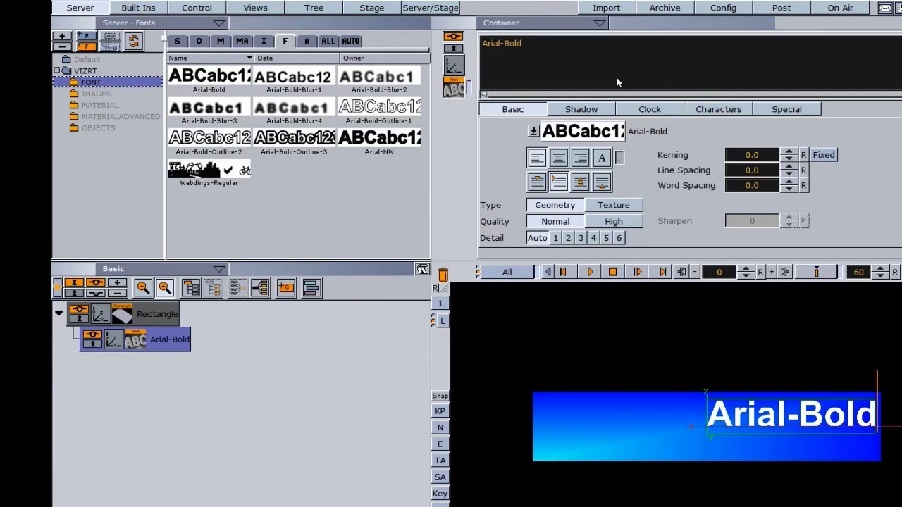
{"action": "left_click_drag", "start_coordinate": [548, 47], "coordinate": [407, 48]}
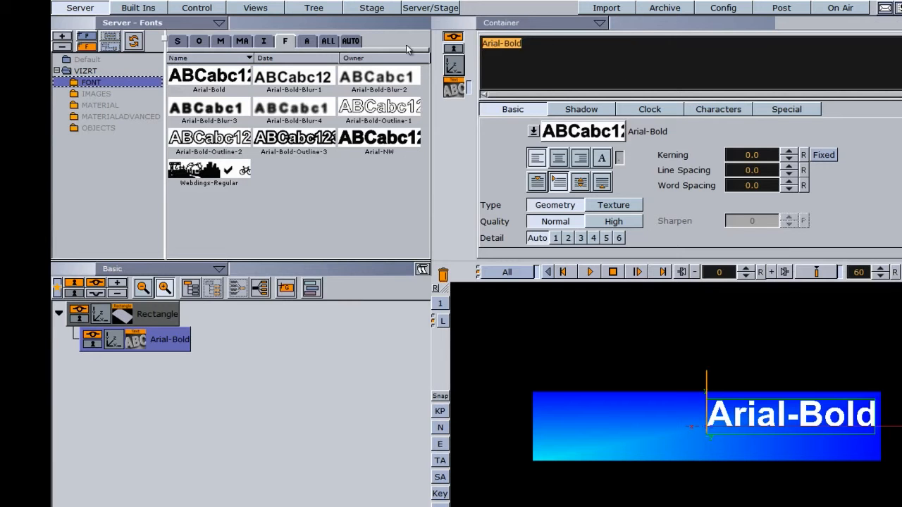
{"action": "type", "text": "LOOK AT"}
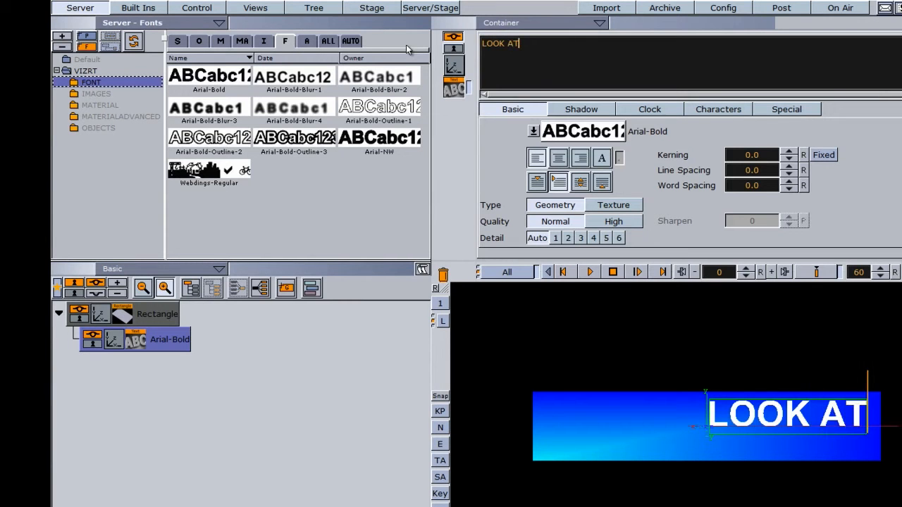
- Scale the text to about 1.42, center it on the rectangle at about X -170, Y -30, and collapse the container
{"action": "left_click", "coordinate": [459, 66]}
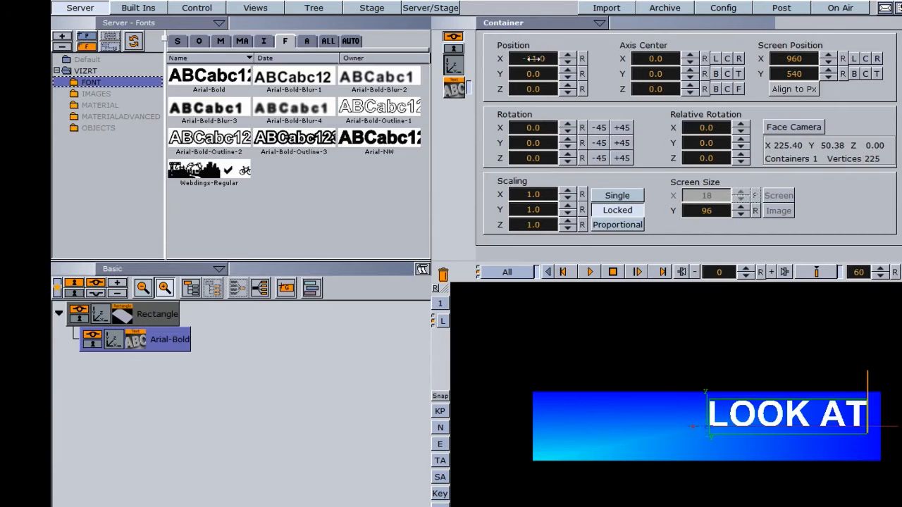
{"action": "left_click_drag", "start_coordinate": [534, 73], "coordinate": [524, 102]}
{"action": "left_click_drag", "start_coordinate": [526, 201], "coordinate": [560, 192]}
{"action": "left_click_drag", "start_coordinate": [539, 61], "coordinate": [526, 82]}
{"action": "left_click", "coordinate": [59, 313]}
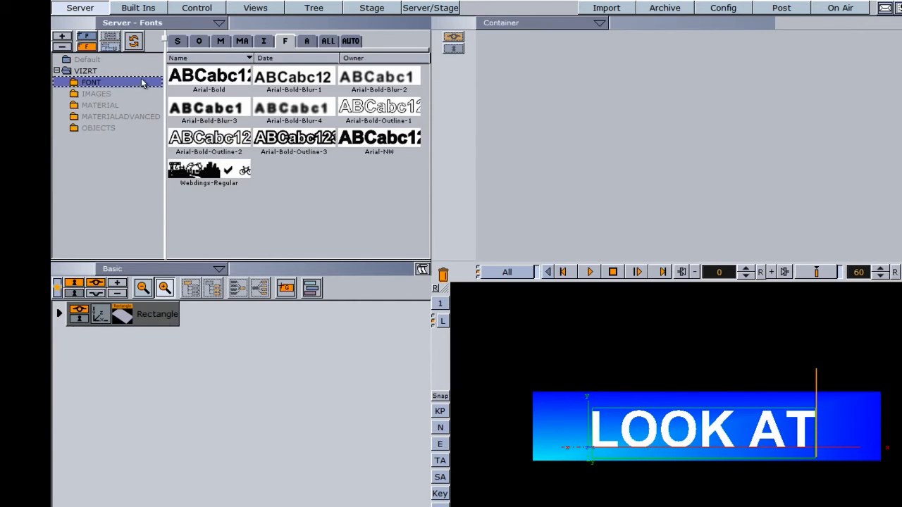
- Add a Sphere primitive as its own container below the rectangle in the scene tree
{"action": "left_click", "coordinate": [138, 8]}
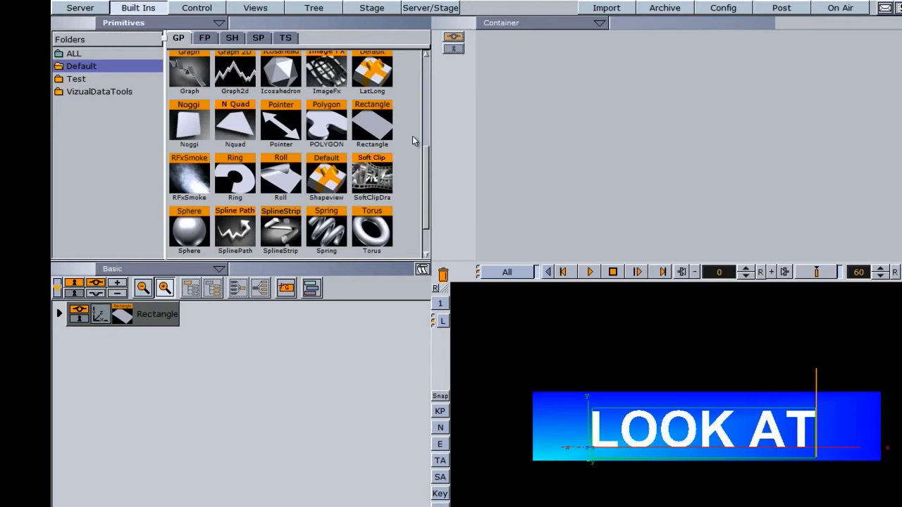
{"action": "left_click_drag", "start_coordinate": [427, 164], "coordinate": [428, 190]}
{"action": "left_click_drag", "start_coordinate": [189, 176], "coordinate": [106, 394]}
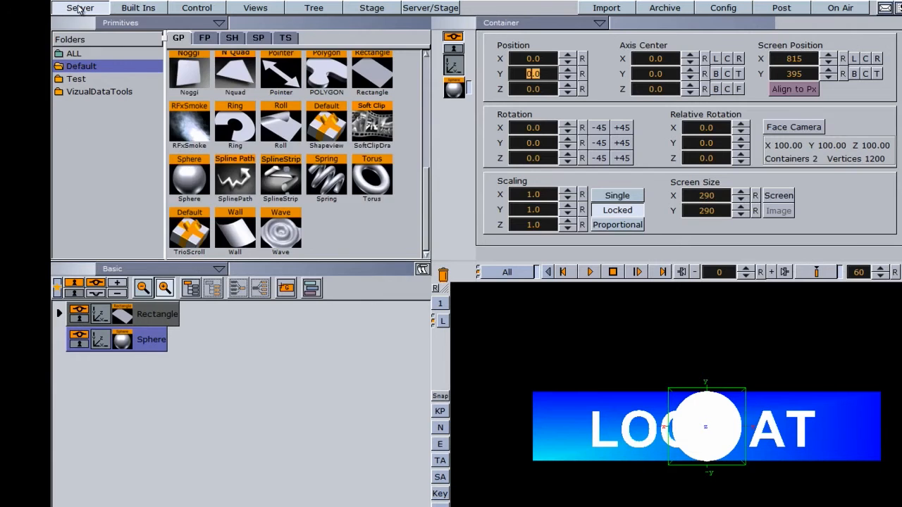
- Apply the bwmap image from the IMAGES folder to the sphere
{"action": "left_click", "coordinate": [78, 8]}
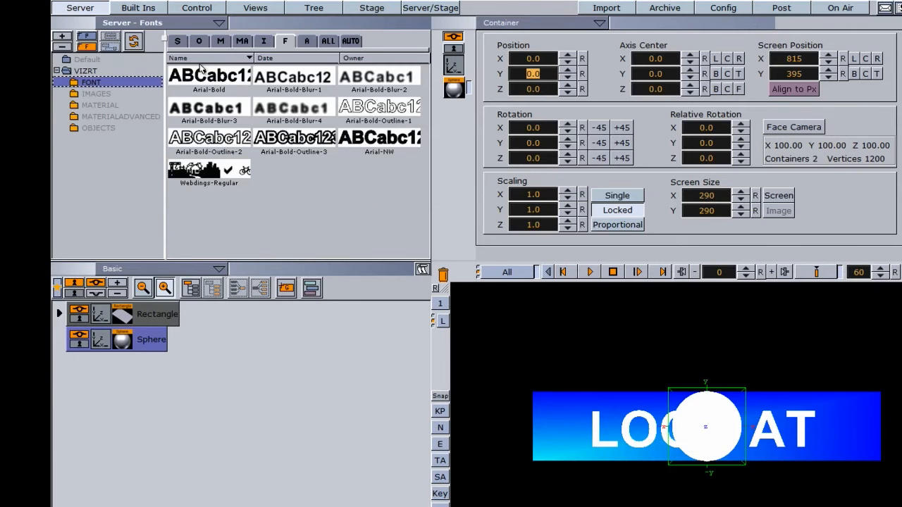
{"action": "left_click", "coordinate": [261, 41]}
{"action": "left_click", "coordinate": [96, 96]}
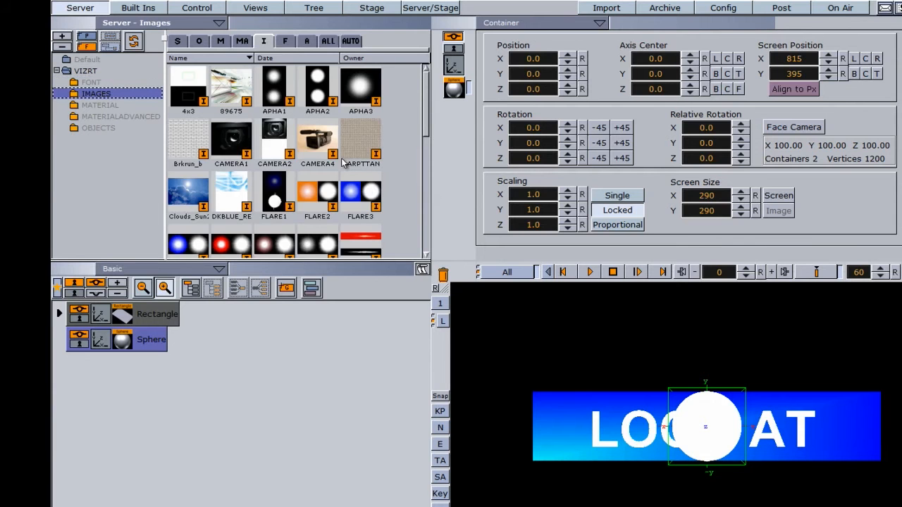
{"action": "left_click_drag", "start_coordinate": [426, 111], "coordinate": [426, 219]}
{"action": "left_click_drag", "start_coordinate": [199, 228], "coordinate": [145, 344]}
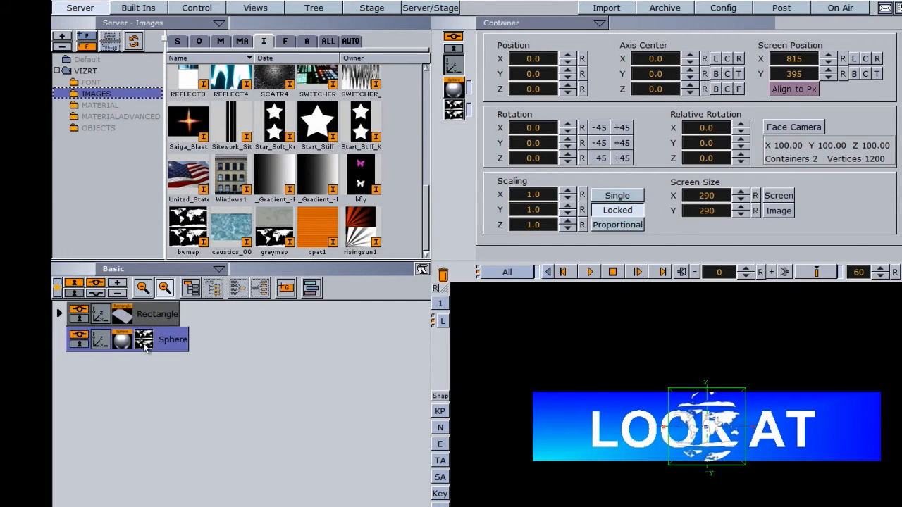
- Set the mapping of the sphere's bwmap texture to Vertex
{"action": "left_click", "coordinate": [144, 344]}
{"action": "left_click", "coordinate": [573, 118]}
{"action": "left_click", "coordinate": [573, 110]}
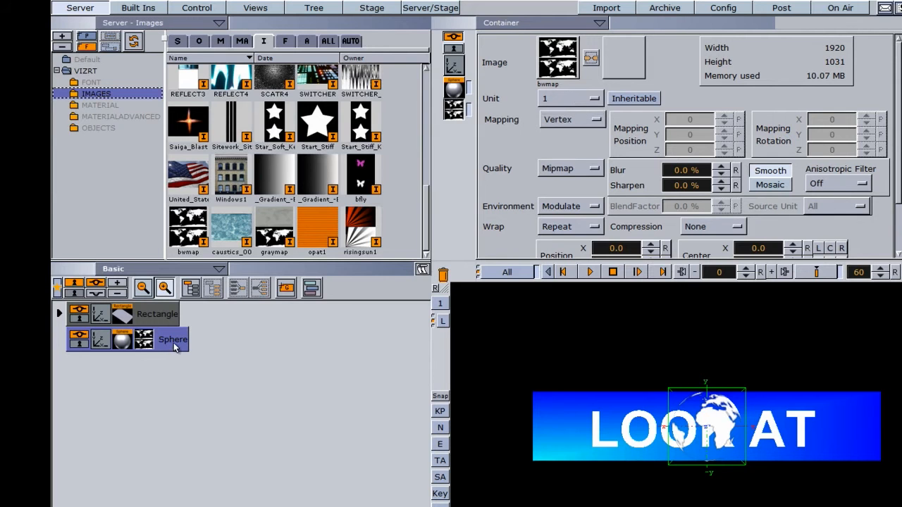
- Duplicate the mapped sphere and give the copy the BLUE material in place of its bwmap image
{"action": "left_click_drag", "start_coordinate": [174, 347], "coordinate": [167, 380], "text": "ctrl"}
{"action": "left_click", "coordinate": [139, 8]}
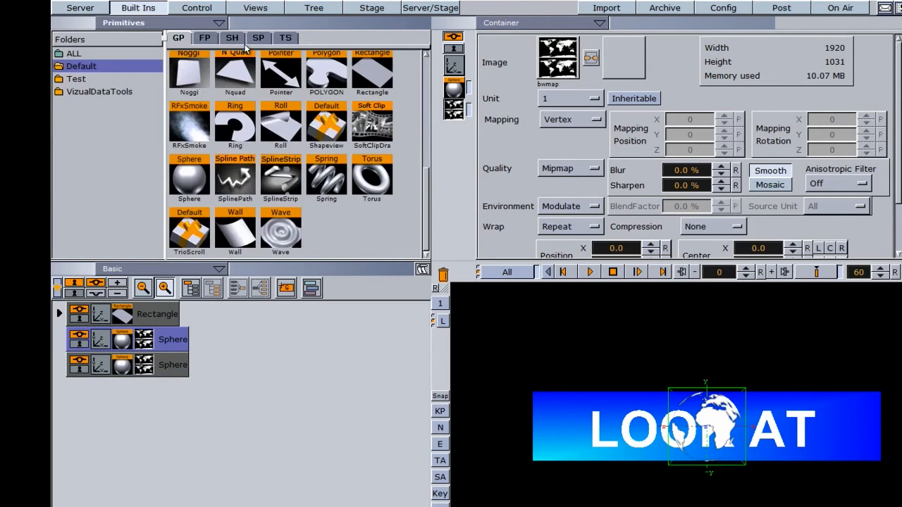
{"action": "left_click", "coordinate": [90, 8]}
{"action": "left_click", "coordinate": [221, 40]}
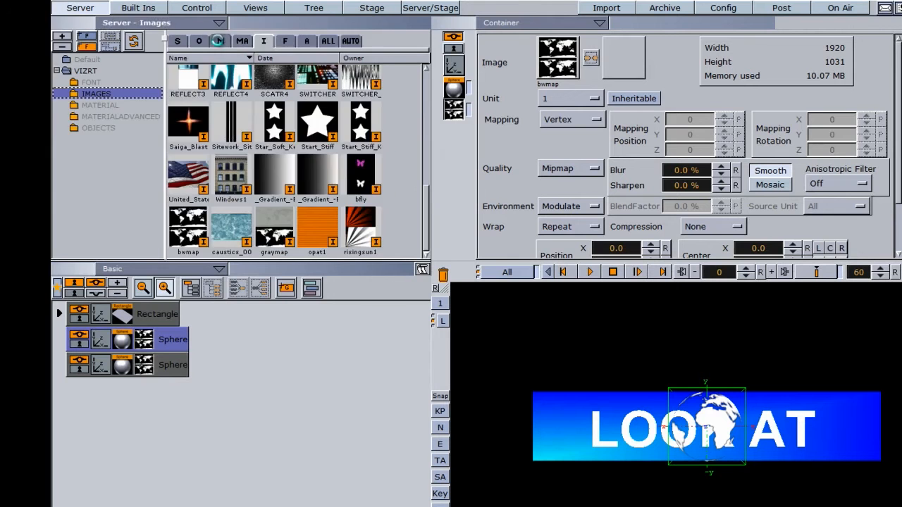
{"action": "left_click", "coordinate": [99, 105]}
{"action": "left_click_drag", "start_coordinate": [188, 93], "coordinate": [442, 276]}
- Group the two spheres under a new parent container and open that group's transformation settings
{"action": "left_click", "coordinate": [169, 344], "text": "ctrl"}
{"action": "left_click", "coordinate": [191, 287]}
{"action": "left_click", "coordinate": [109, 345]}
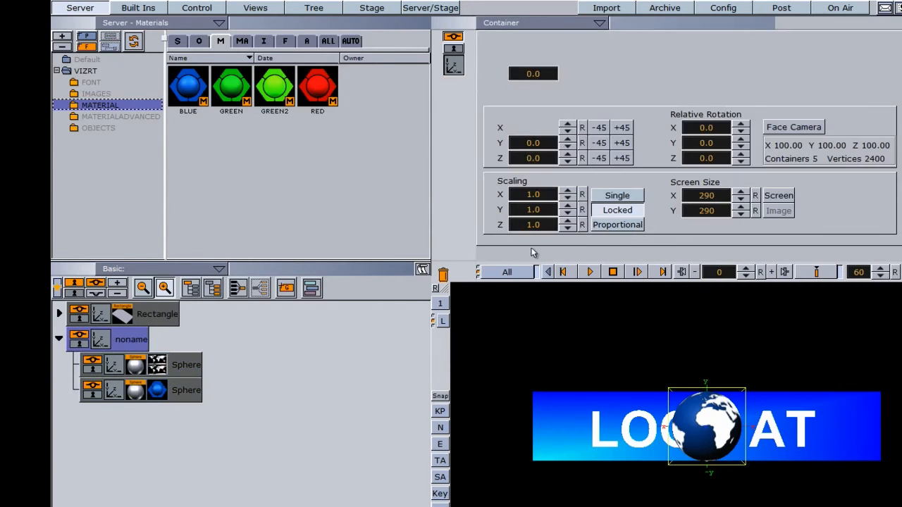
- Enlarge the sphere group to about 519 units and push it back in Z, then apply the GREEN material to the map sphere
{"action": "left_click_drag", "start_coordinate": [514, 200], "coordinate": [666, 190]}
{"action": "left_click_drag", "start_coordinate": [538, 89], "coordinate": [332, 100]}
{"action": "left_click_drag", "start_coordinate": [536, 194], "coordinate": [642, 196]}
{"action": "left_click_drag", "start_coordinate": [525, 90], "coordinate": [176, 363]}
- Set the LOOK AT text's Z position to 1.0 and collapse both containers in the scene tree
{"action": "left_click", "coordinate": [59, 315]}
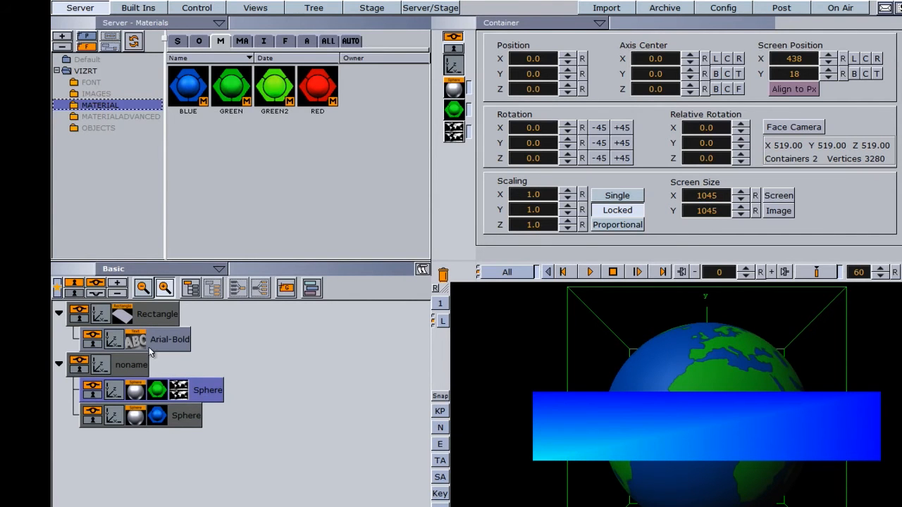
{"action": "left_click", "coordinate": [568, 87]}
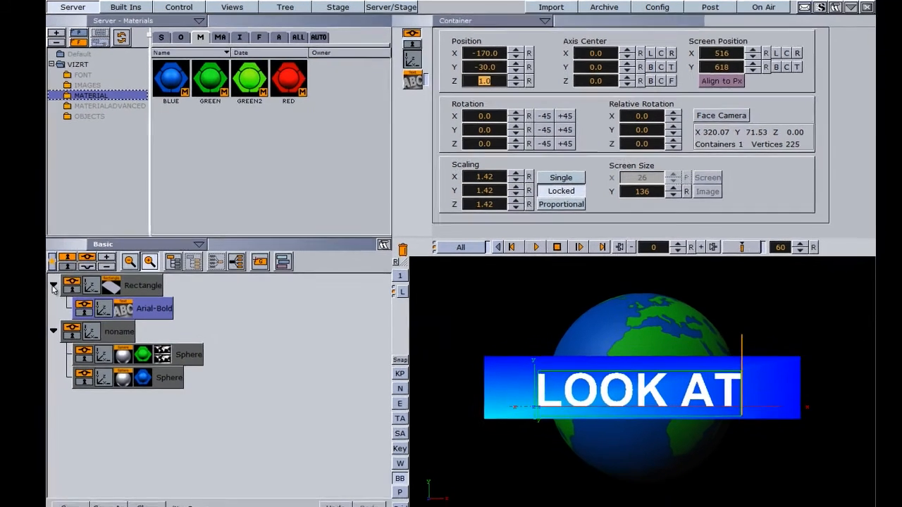
{"action": "left_click", "coordinate": [53, 286]}
{"action": "left_click", "coordinate": [52, 302]}
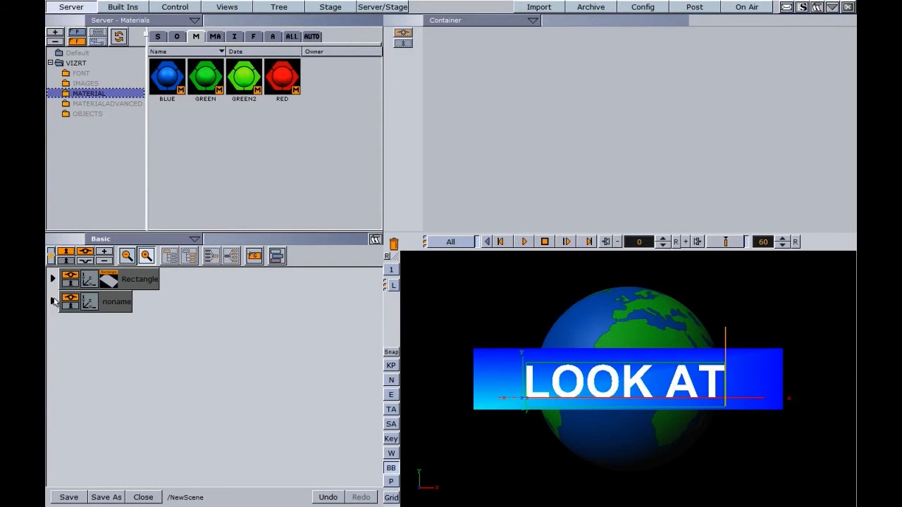
- Move the rectangle with its text to Y -84 and Z 59, in front of the globe's lower part
{"action": "left_click", "coordinate": [93, 284]}
{"action": "left_click_drag", "start_coordinate": [465, 83], "coordinate": [469, 105]}
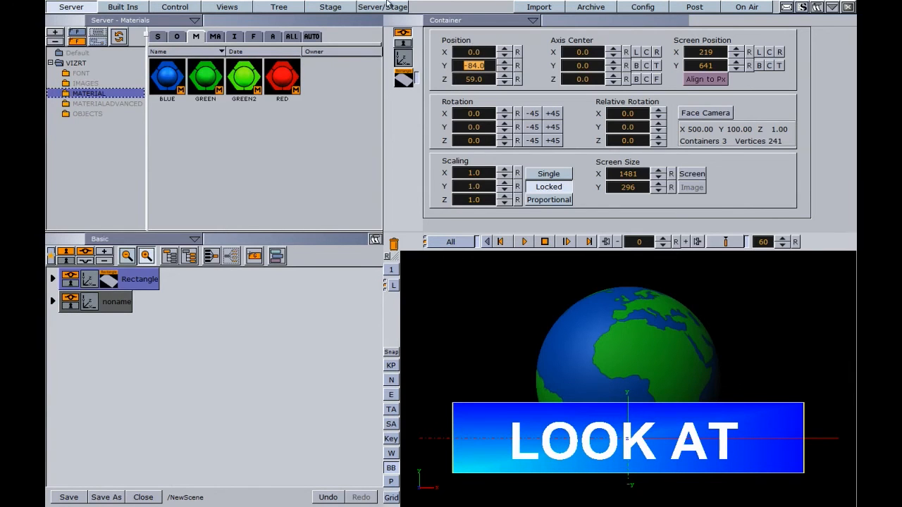
- Animate the camera around the globe and banner by moving it in the top view and setting keyframes, ending far out on the negative X side
{"action": "left_click", "coordinate": [227, 7]}
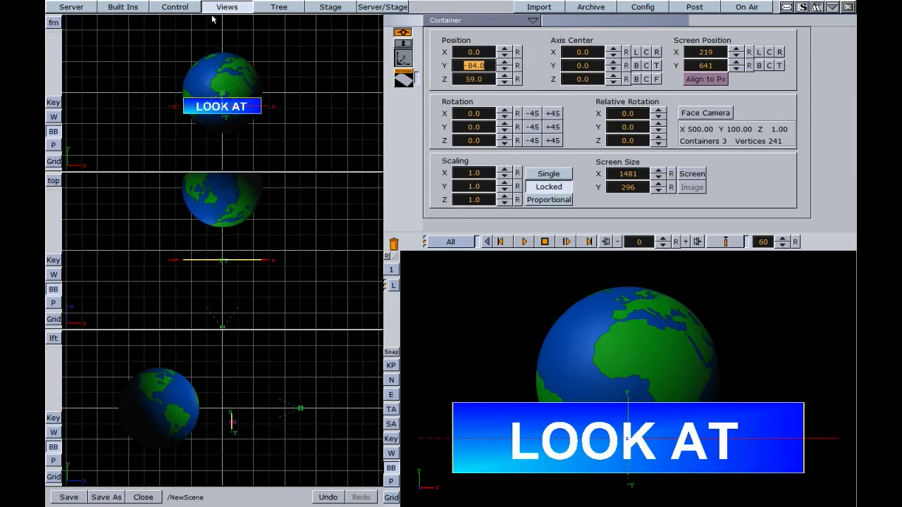
{"action": "left_click", "coordinate": [222, 328]}
{"action": "mouse_move", "coordinate": [222, 328]}
{"action": "left_mouse_down"}
{"action": "mouse_move", "coordinate": [303, 312]}
{"action": "mouse_move", "coordinate": [328, 281]}
{"action": "mouse_move", "coordinate": [223, 325]}
{"action": "left_mouse_up"}
{"action": "left_click", "coordinate": [731, 246]}
{"action": "left_click_drag", "start_coordinate": [726, 243], "coordinate": [665, 250]}
{"action": "left_click_drag", "start_coordinate": [226, 325], "coordinate": [117, 268]}
{"action": "left_click", "coordinate": [724, 244]}
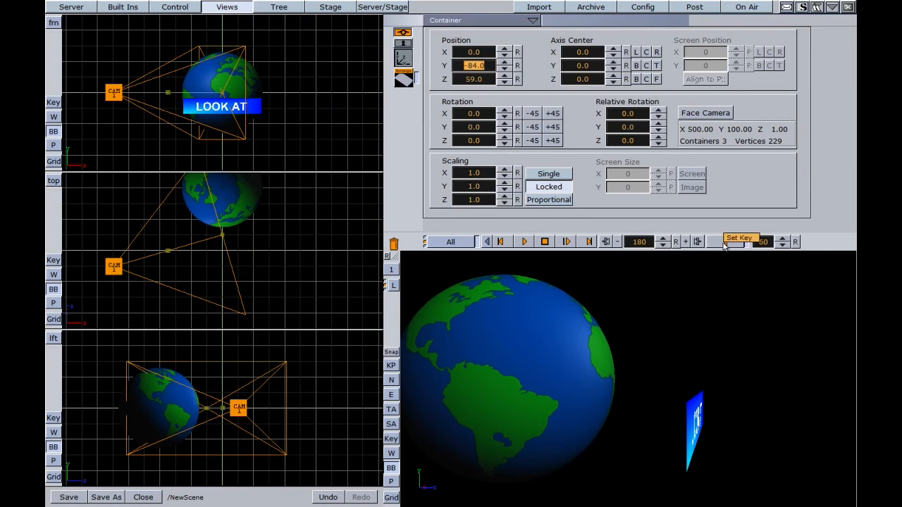
- Play the camera animation to check how the LOOK AT banner turns relative to the camera
{"action": "left_click", "coordinate": [72, 7]}
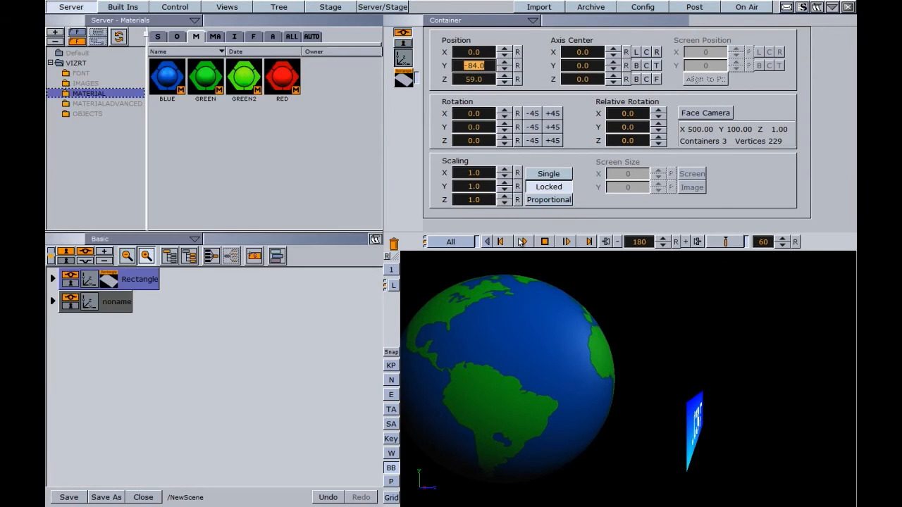
{"action": "left_click", "coordinate": [524, 242]}
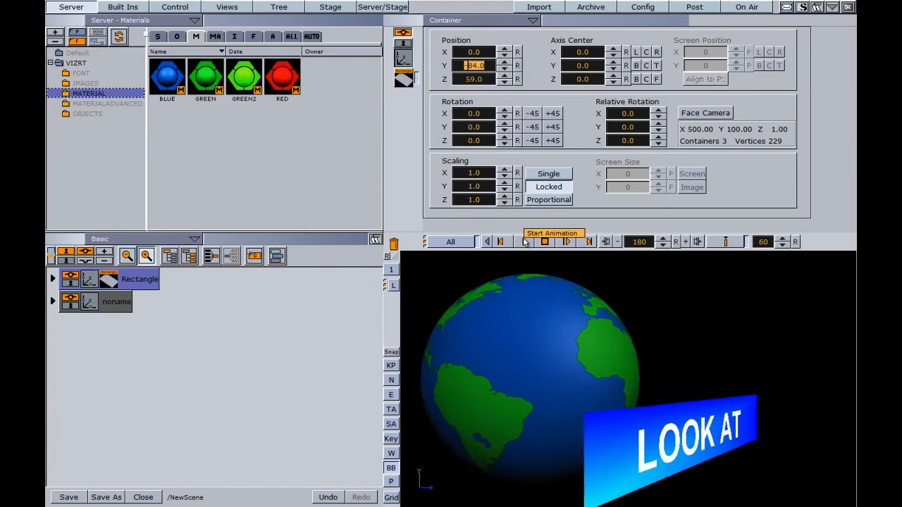
{"action": "left_click", "coordinate": [527, 241]}
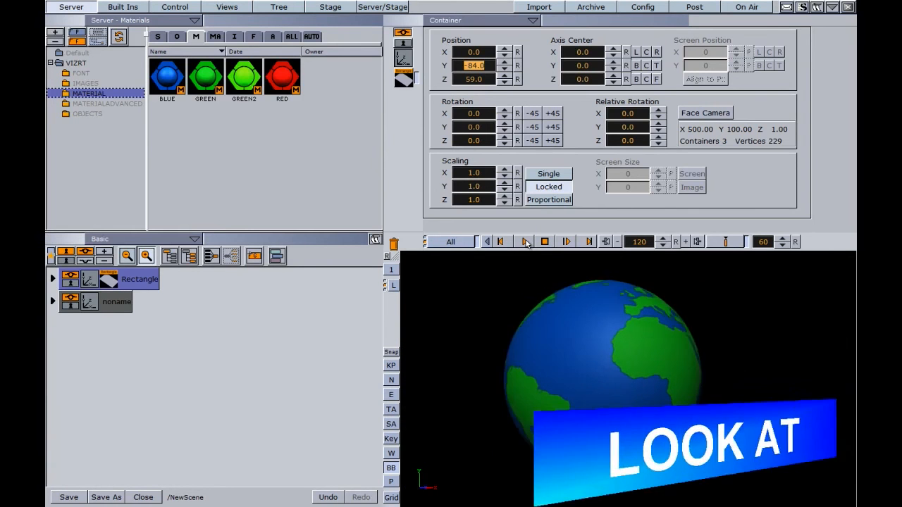
- Add the Look-At function to the rectangle and set its Auto Rotation to Billboard
{"action": "left_click", "coordinate": [127, 8]}
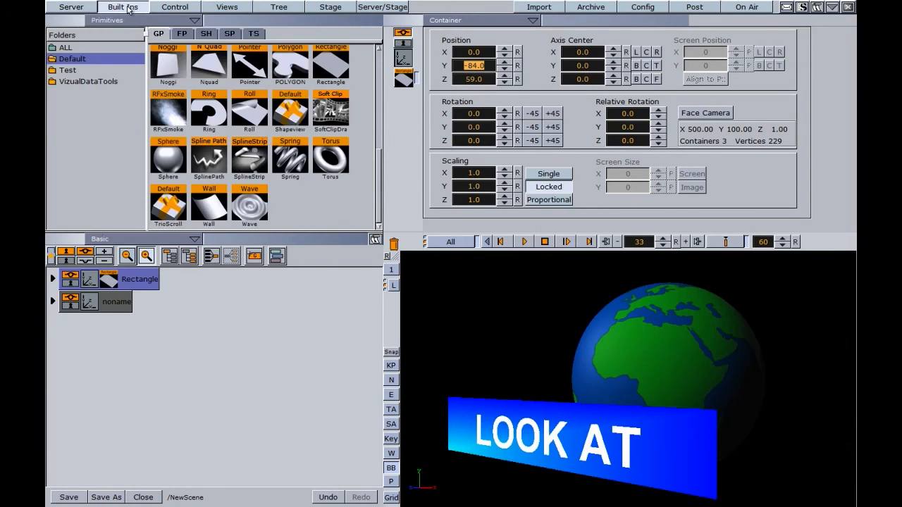
{"action": "left_click", "coordinate": [182, 36]}
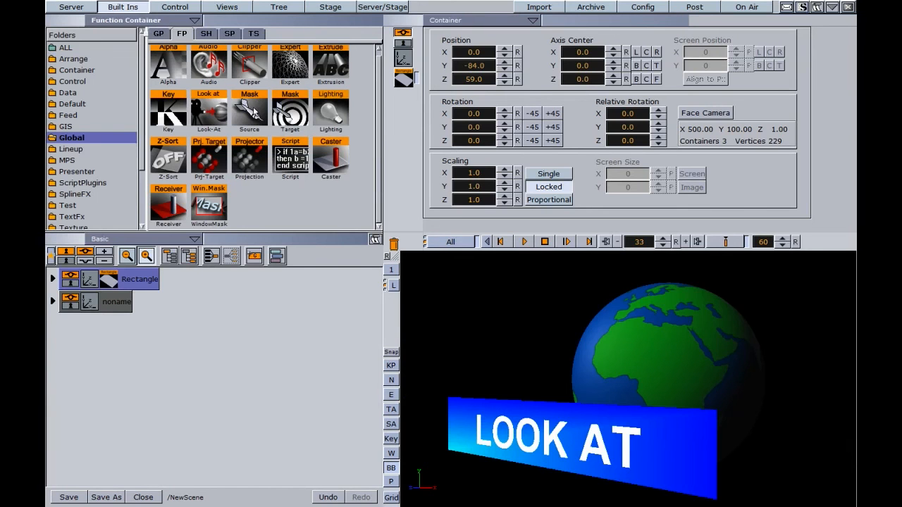
{"action": "left_click_drag", "start_coordinate": [209, 117], "coordinate": [136, 282]}
{"action": "left_click", "coordinate": [129, 281]}
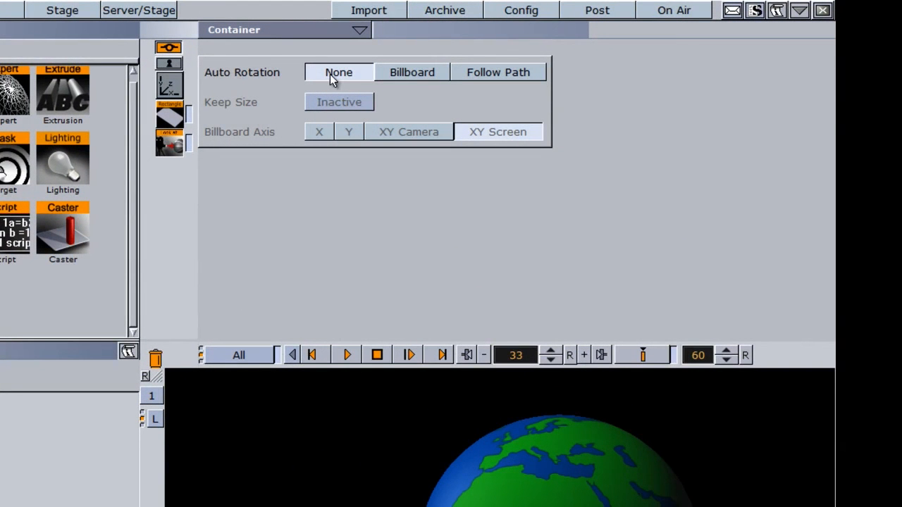
{"action": "left_click", "coordinate": [421, 72]}
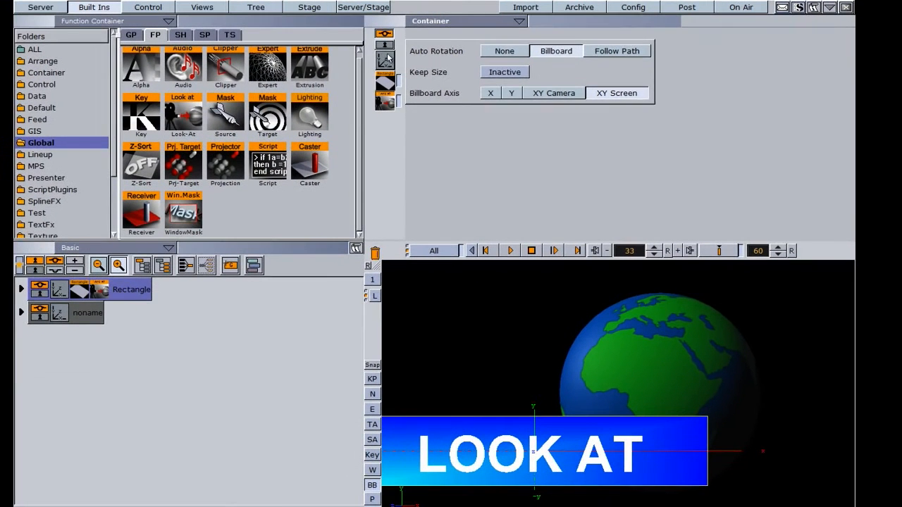
- Reposition the billboard rectangle to X -107 and Z 35, playing the camera animation to check its placement
{"action": "left_click", "coordinate": [384, 60]}
{"action": "left_click_drag", "start_coordinate": [490, 54], "coordinate": [490, 53]}
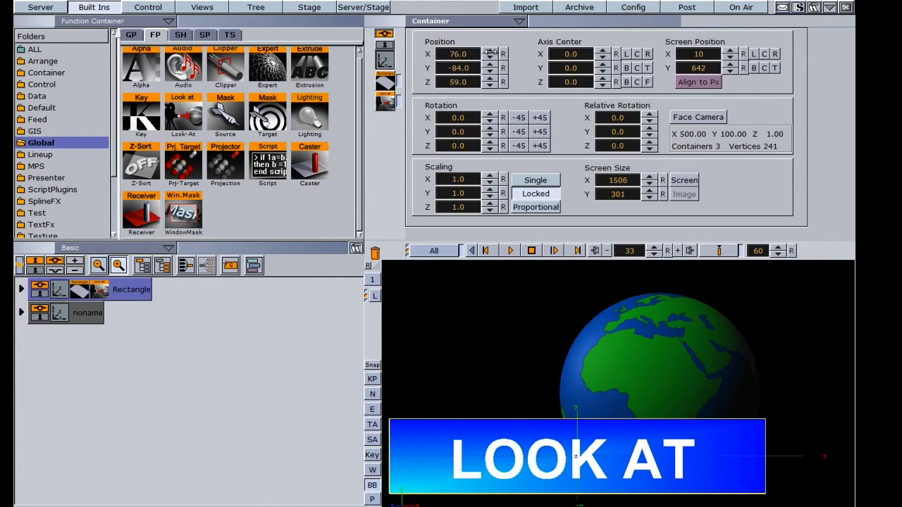
{"action": "left_click", "coordinate": [511, 251]}
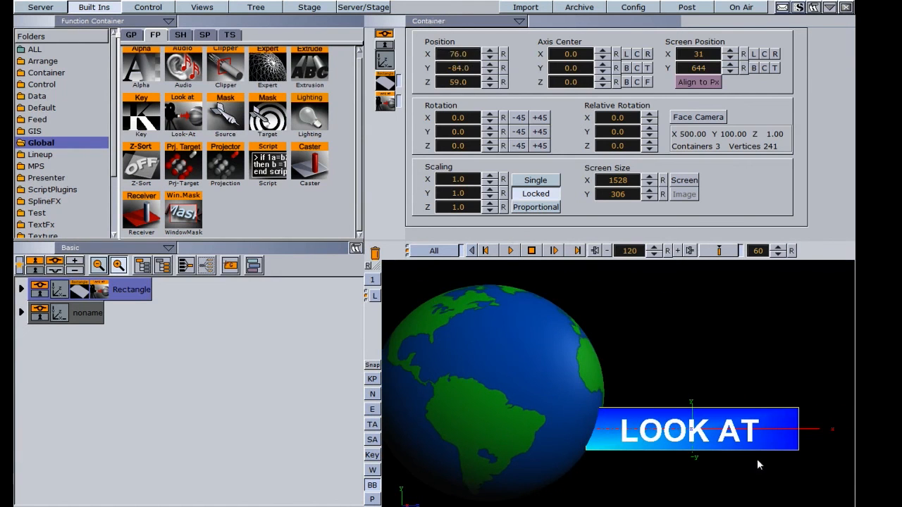
{"action": "left_click", "coordinate": [511, 250]}
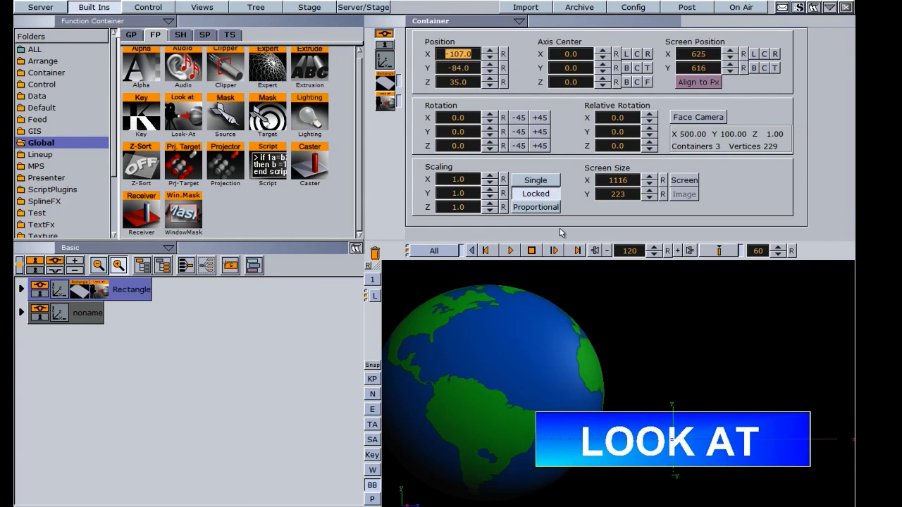
{"action": "left_click", "coordinate": [510, 251]}
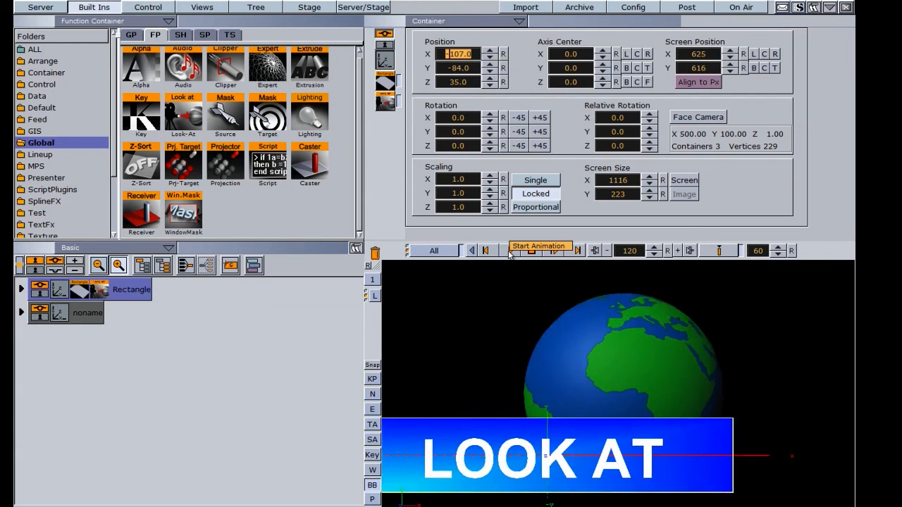